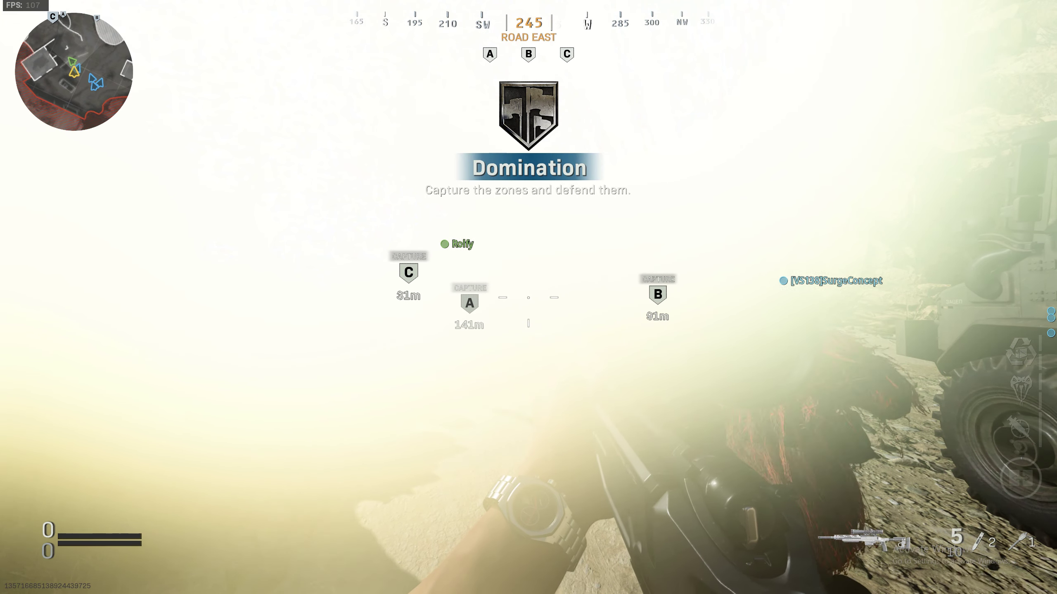
- Go Live on Discord, streaming Modern Warfare to General at 720p 30fps, then resume the match
key(alt+Tab)
click(516, 303)
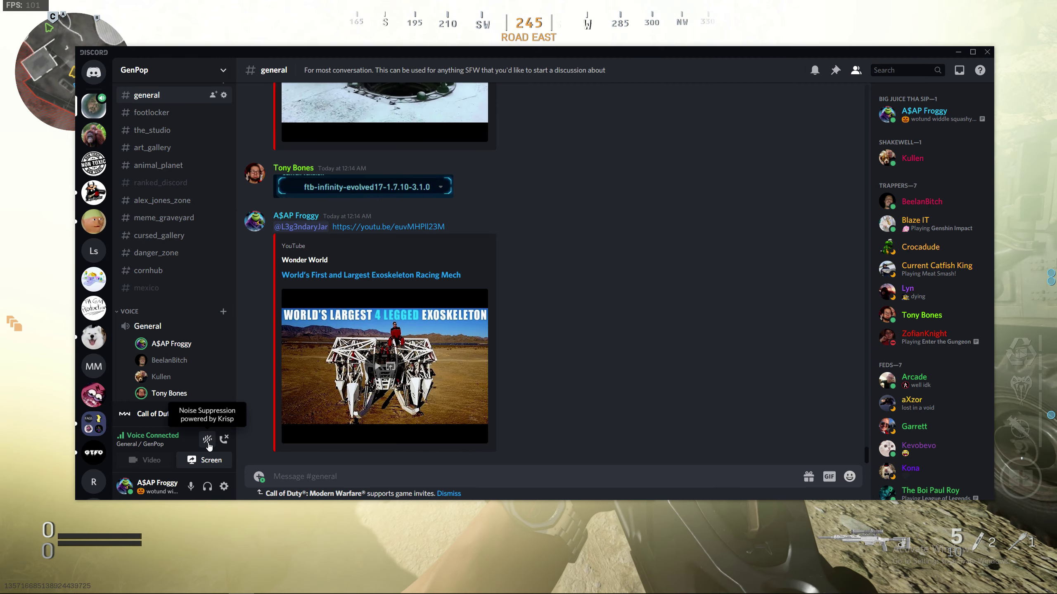
click(208, 415)
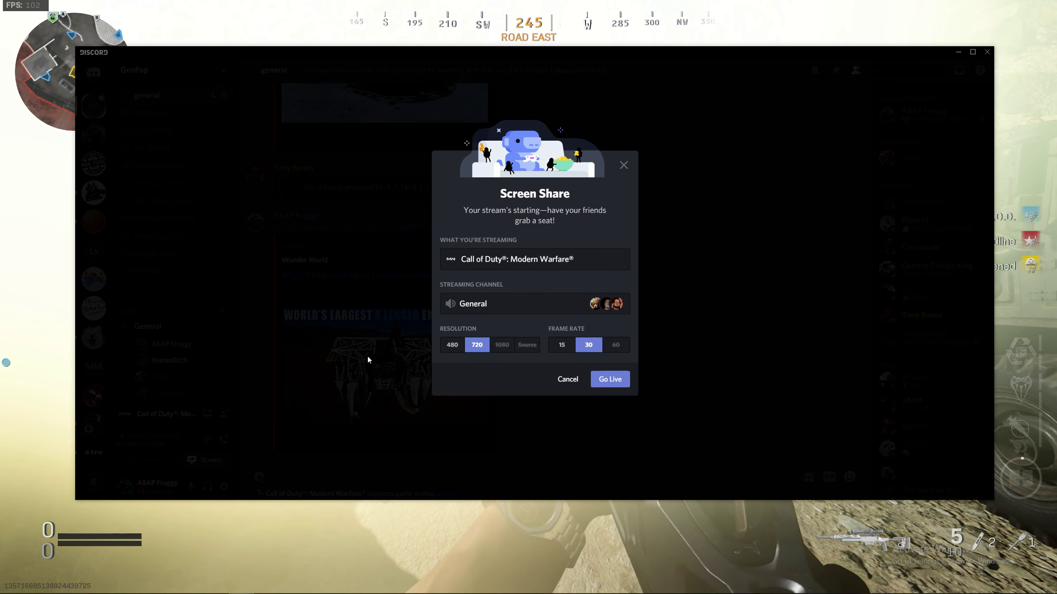
click(611, 379)
key(alt+Tab)
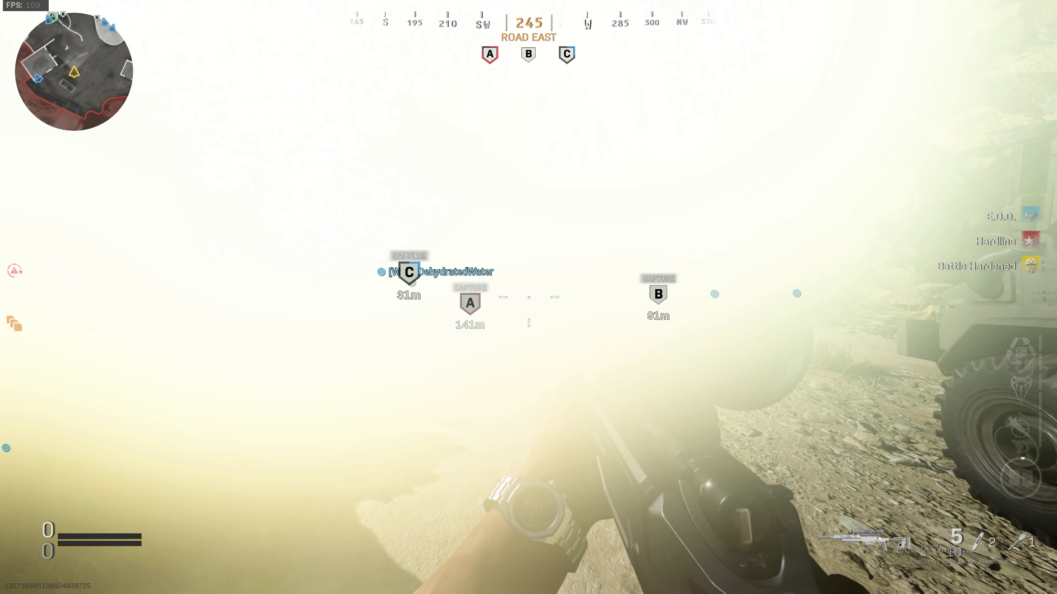